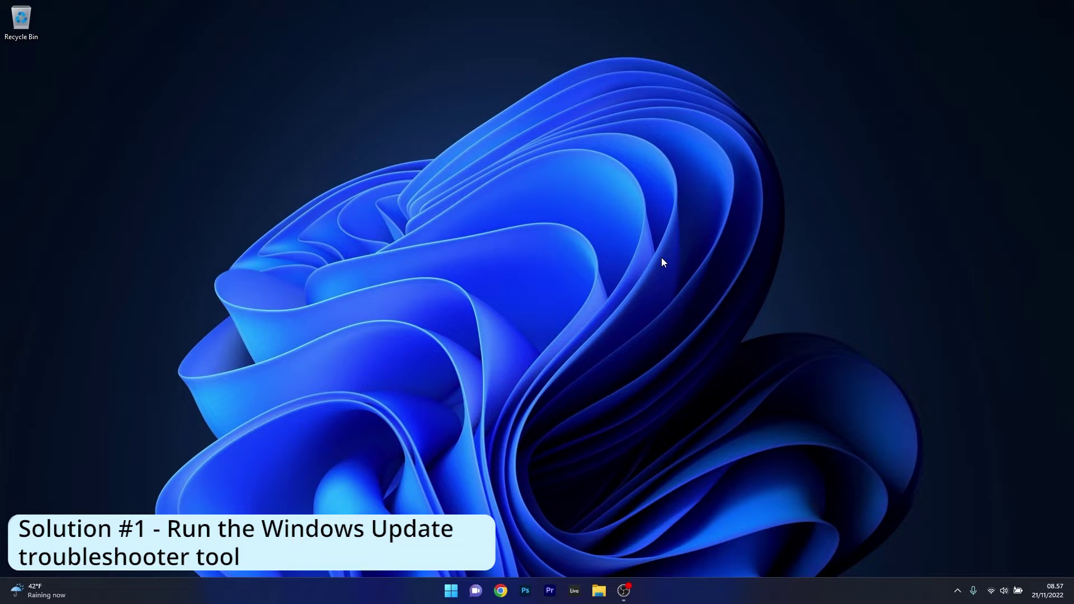
Launch Settings from Start and go to System > Troubleshoot.
left_click(451, 590)
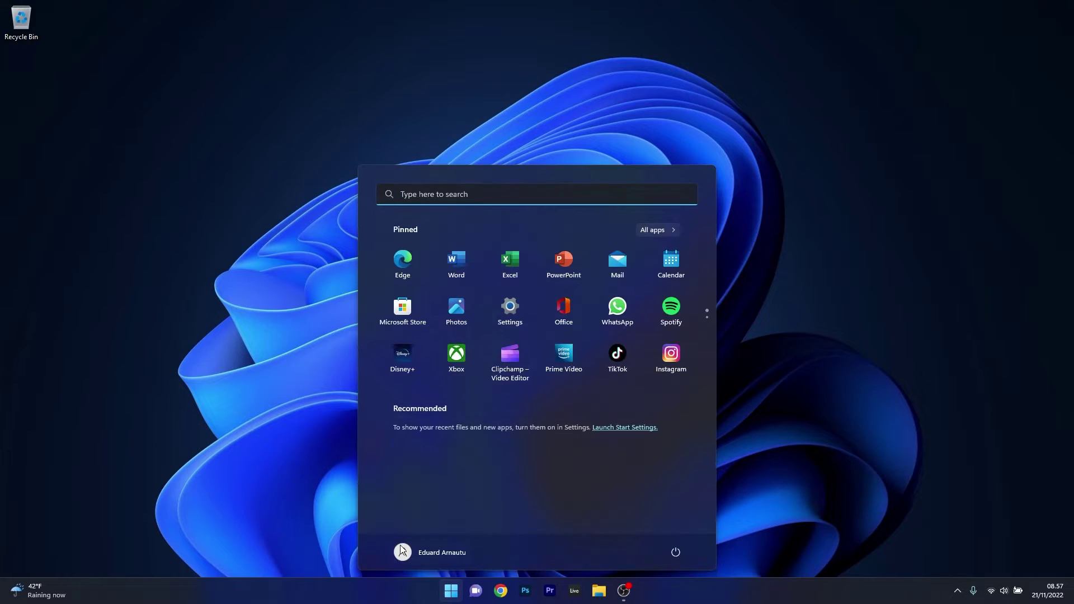
left_click(510, 311)
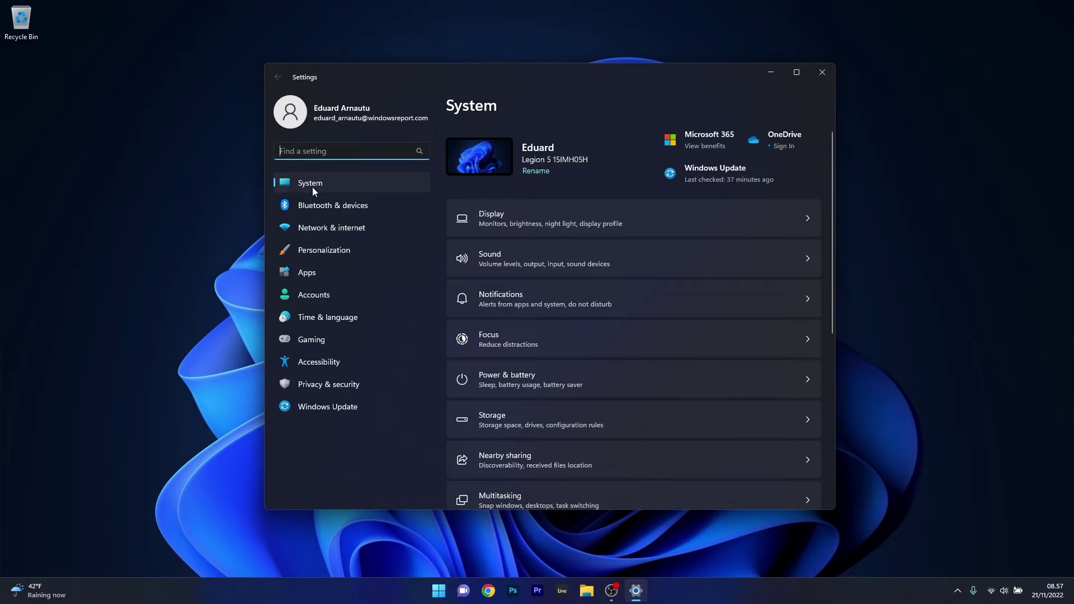
left_click_drag(831, 176, 843, 298)
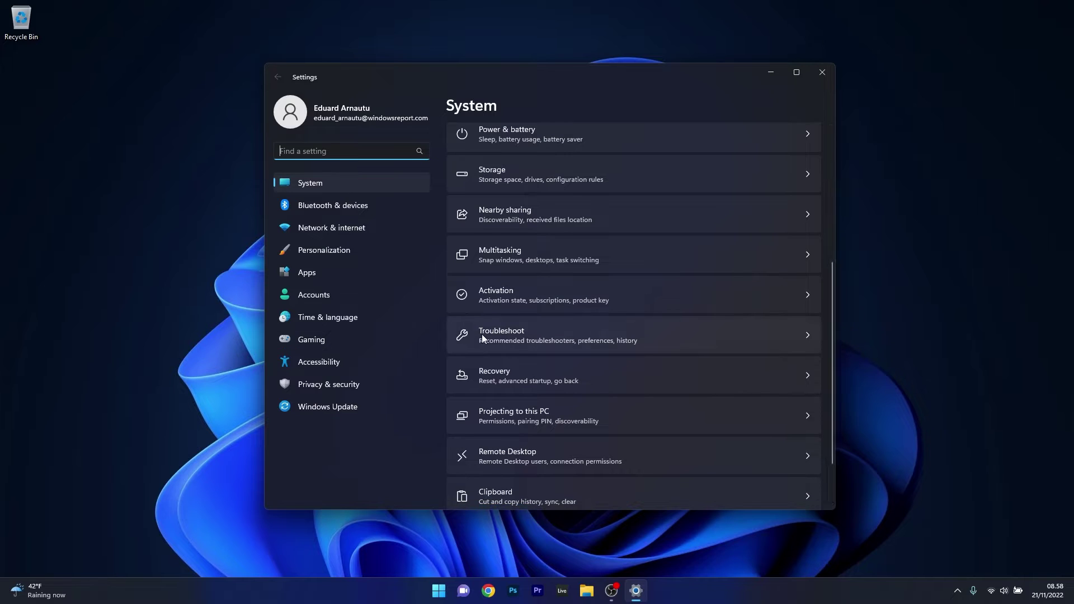
left_click(791, 330)
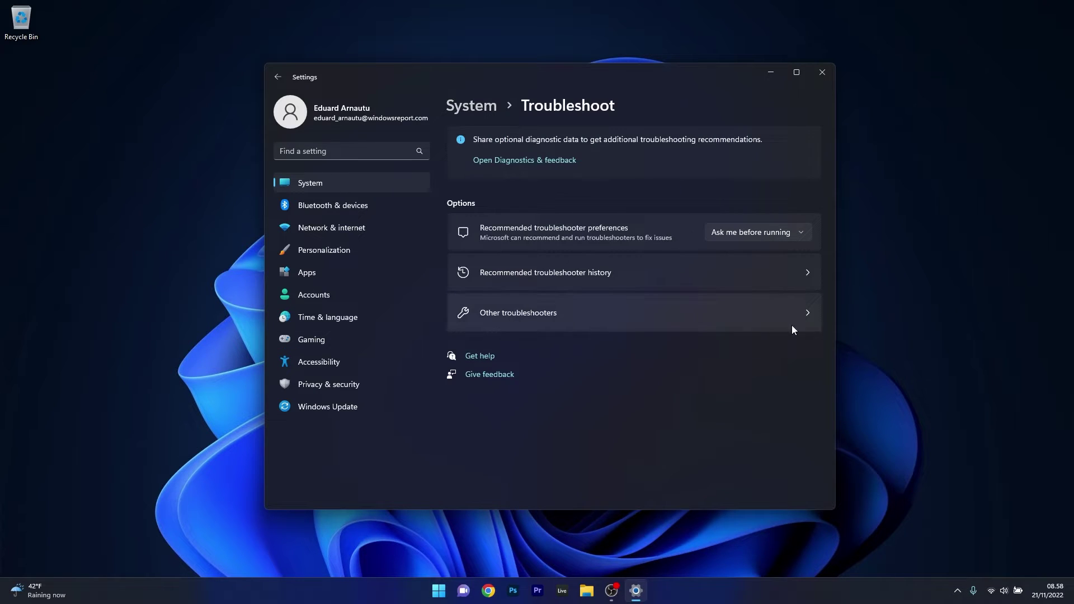
Run the Windows Update troubleshooter from Other troubleshooters, then close it and Settings.
left_click(807, 317)
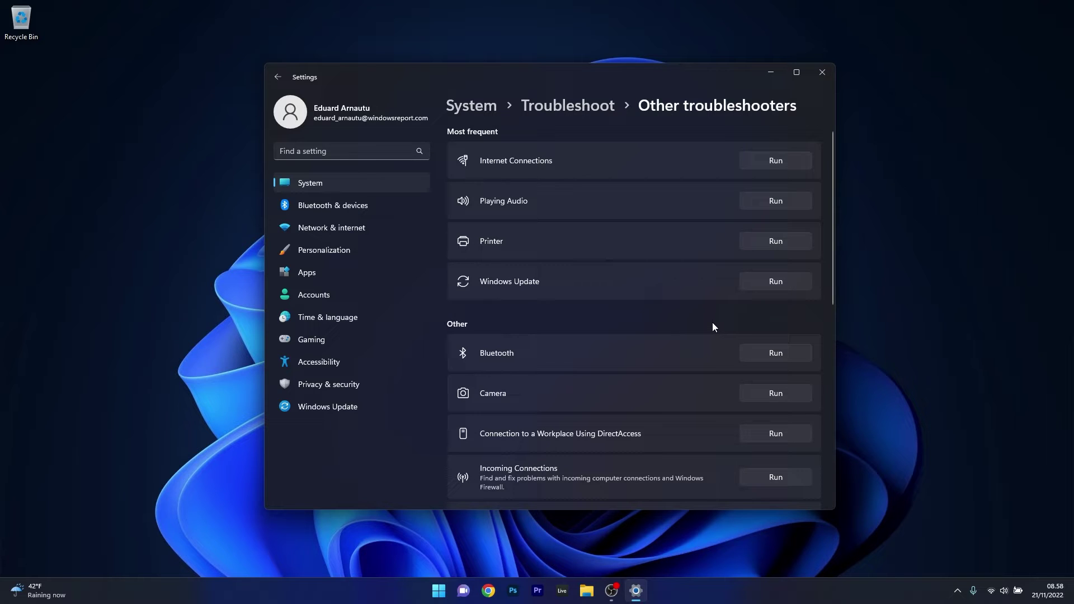
left_click(775, 283)
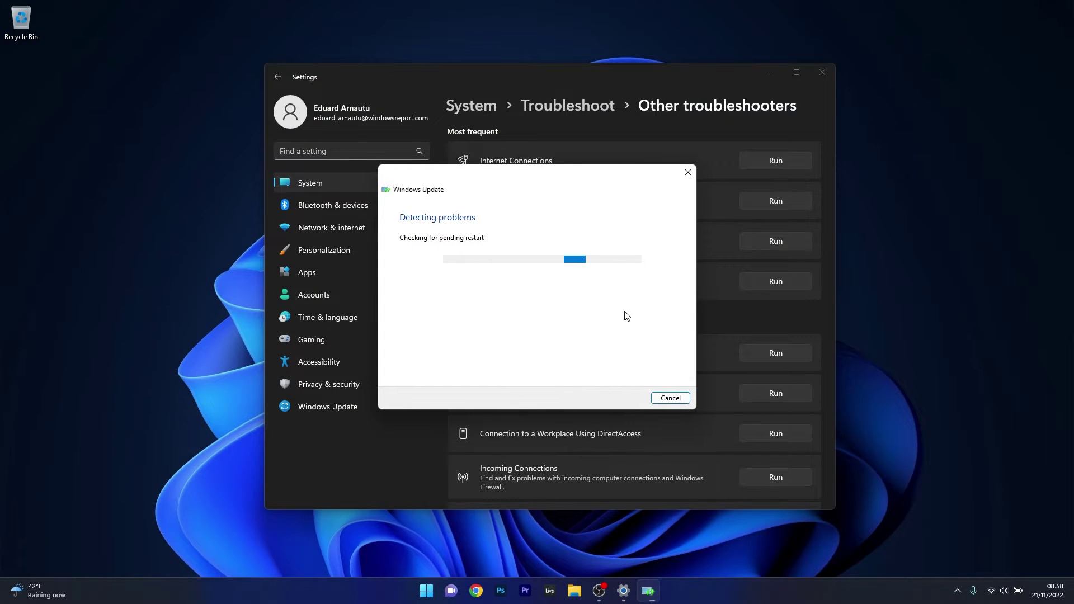
left_click(687, 172)
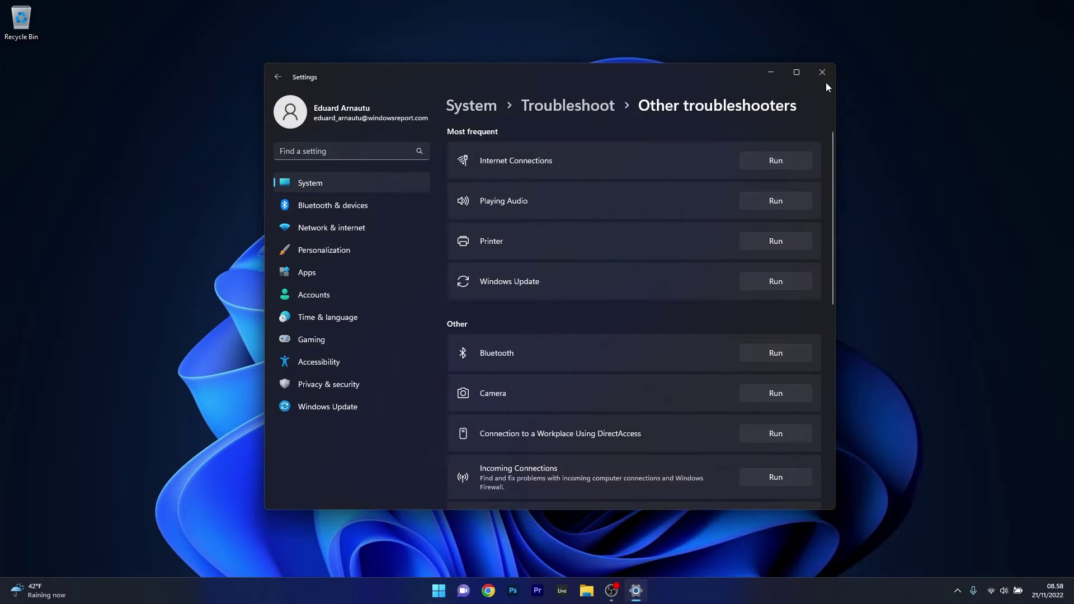
left_click(824, 72)
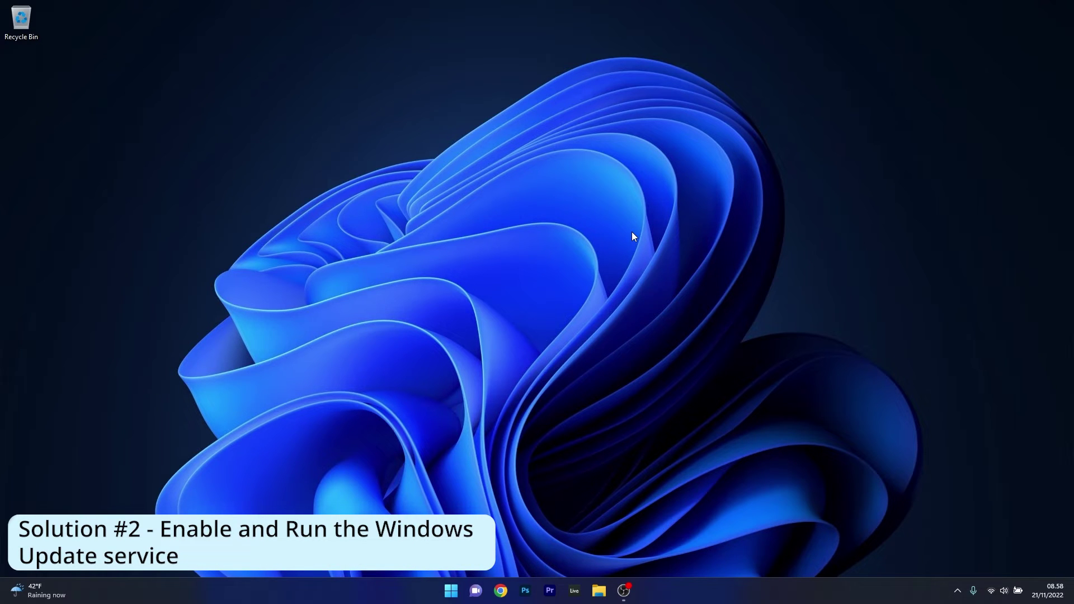
Launch the Services app via a 'services' search and scroll down to Windows Update.
left_click(449, 589)
type("services")
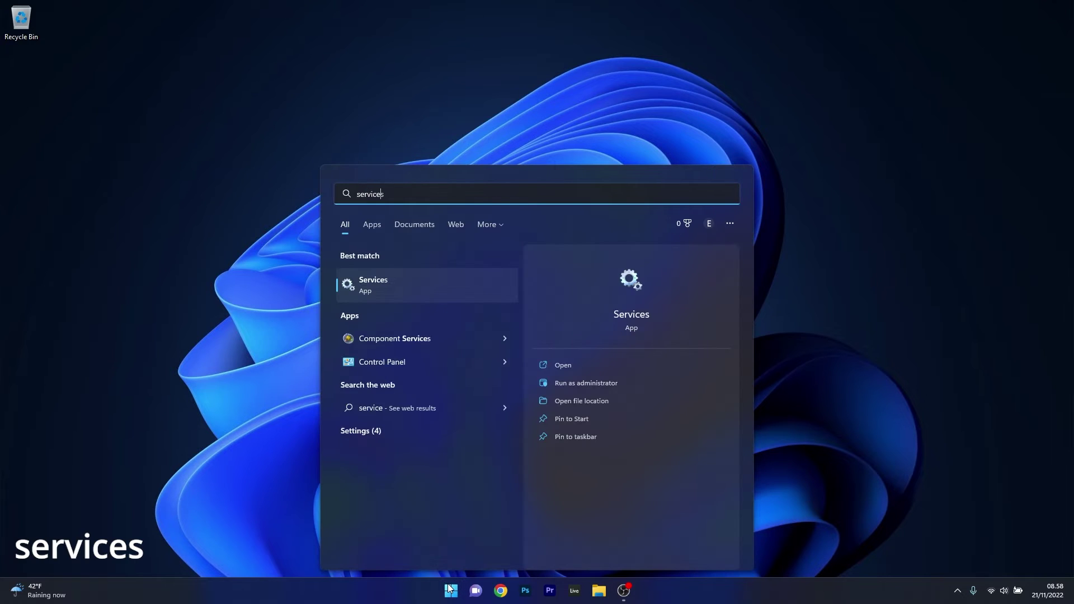
left_click(416, 287)
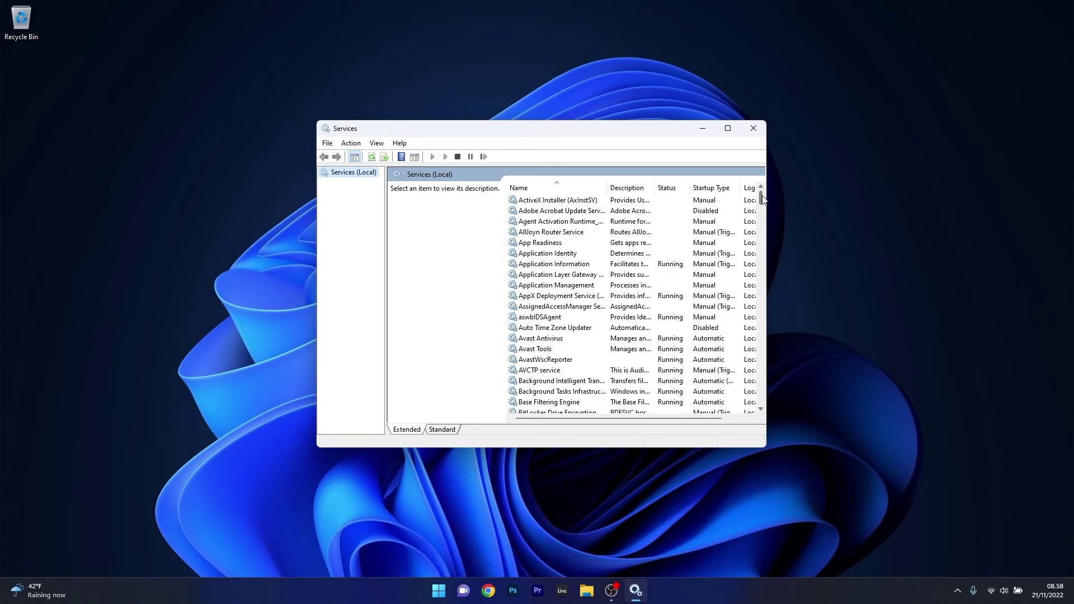
left_click_drag(761, 200, 763, 403)
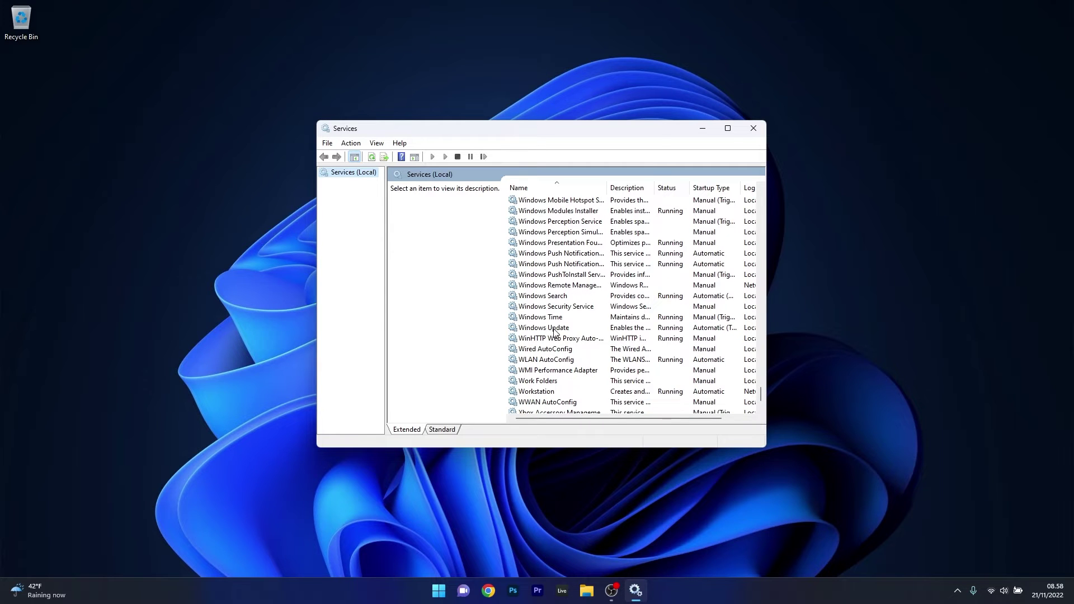
Change the Windows Update service's startup type to Automatic, apply it, and close Services.
double_click(553, 328)
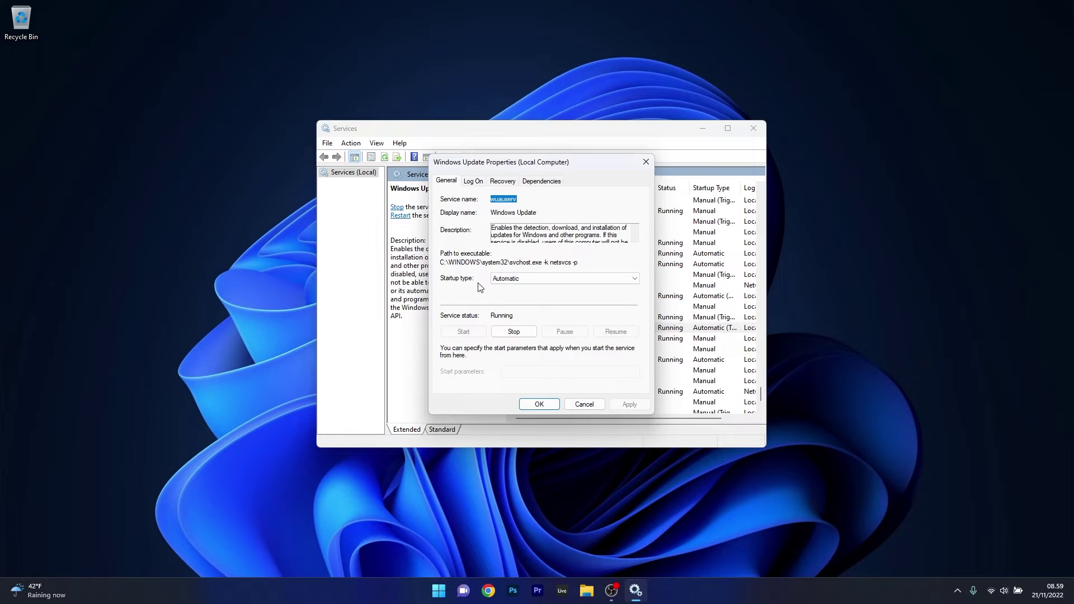
left_click(554, 283)
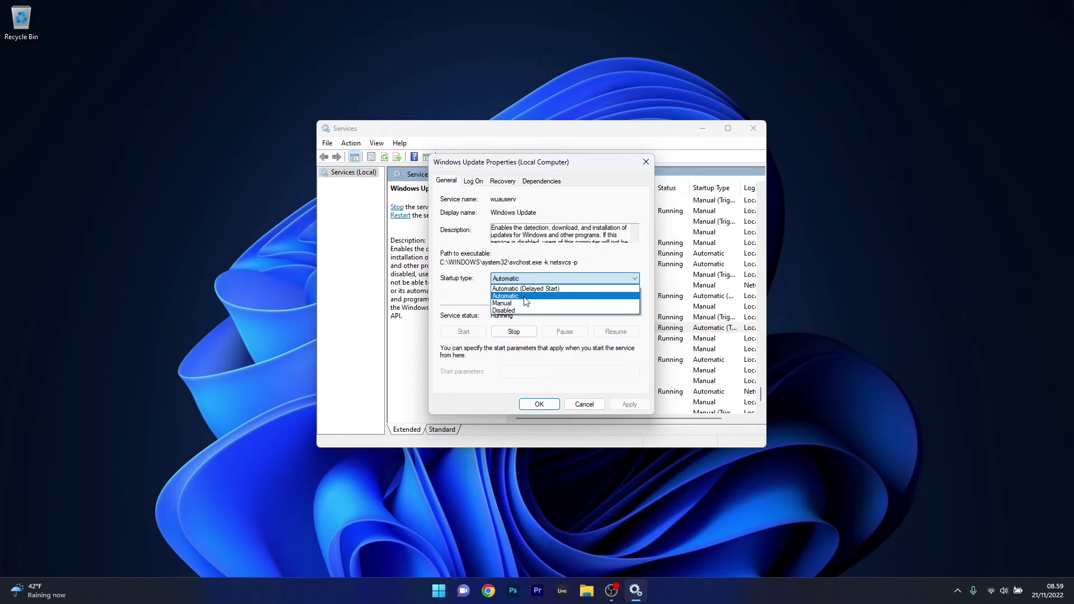
left_click(526, 296)
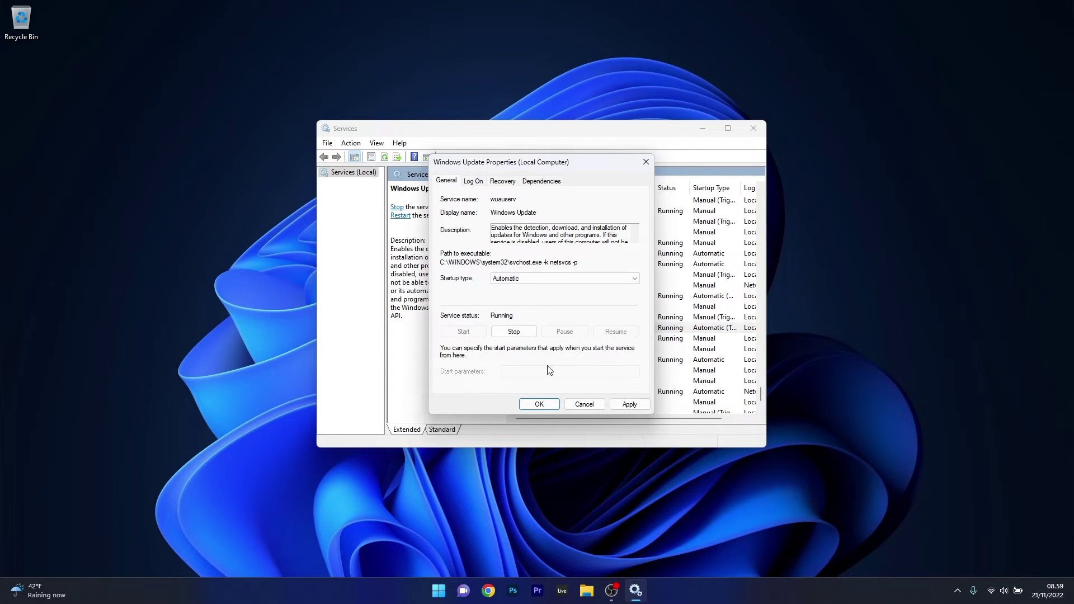
left_click(629, 404)
left_click(551, 404)
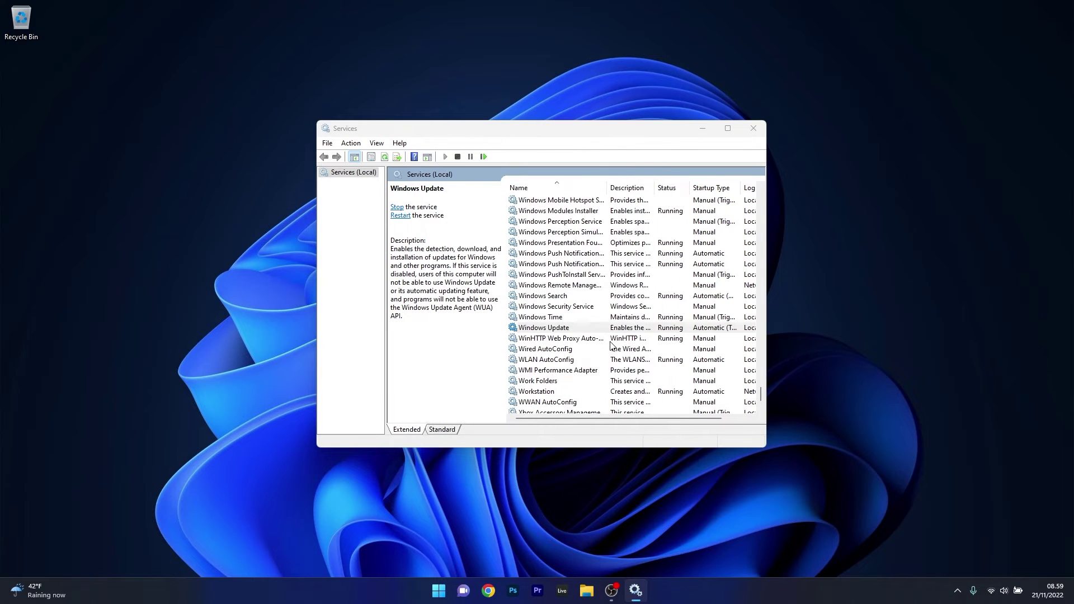
left_click(753, 129)
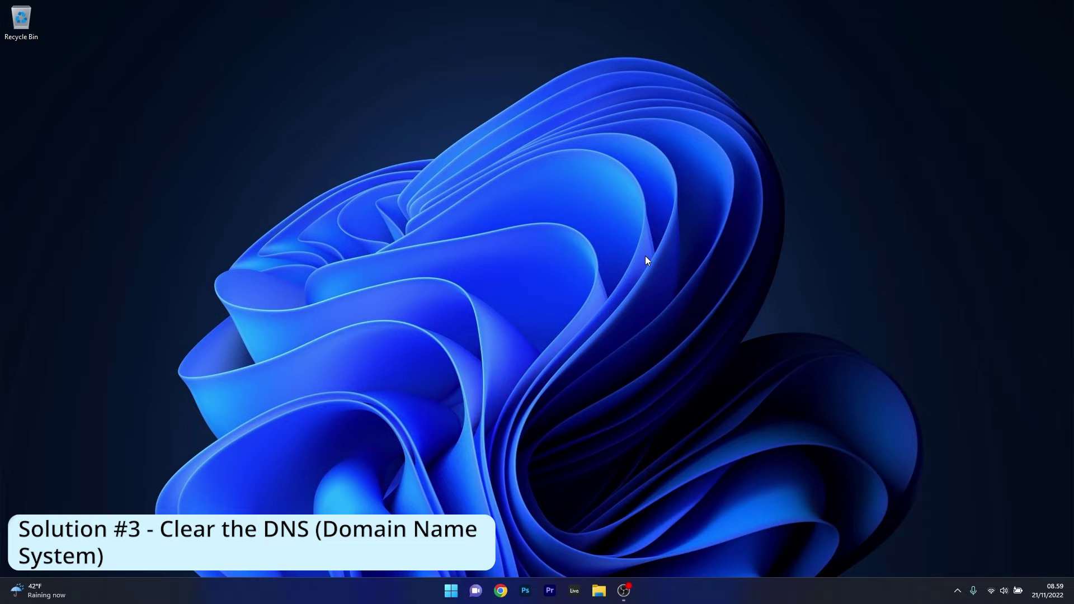
Run ipconfig /flushdns in an administrator Command Prompt, then close it.
left_click(451, 590)
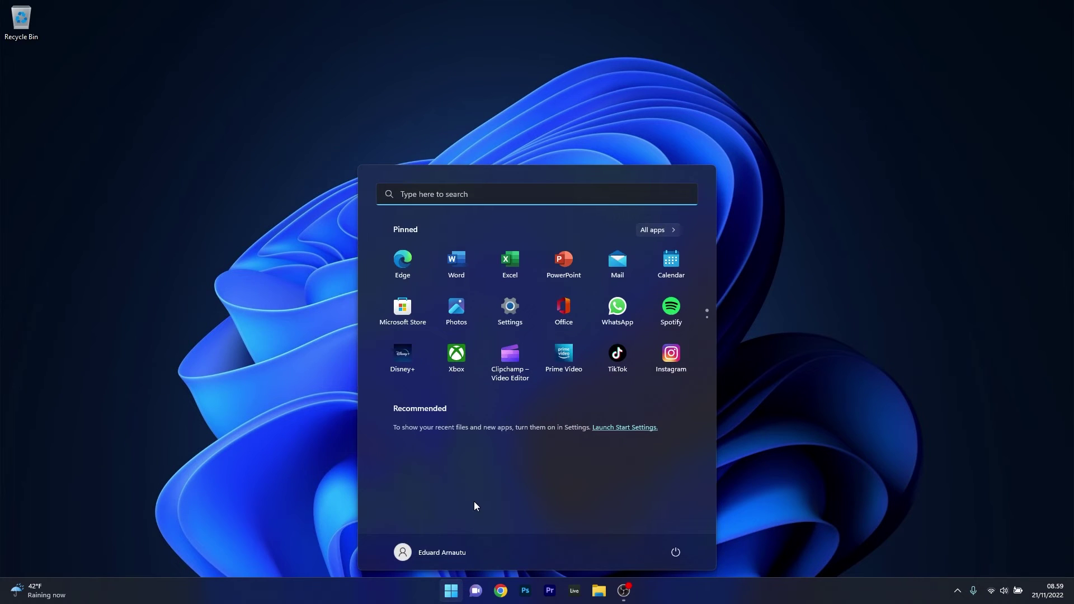
type("cmd")
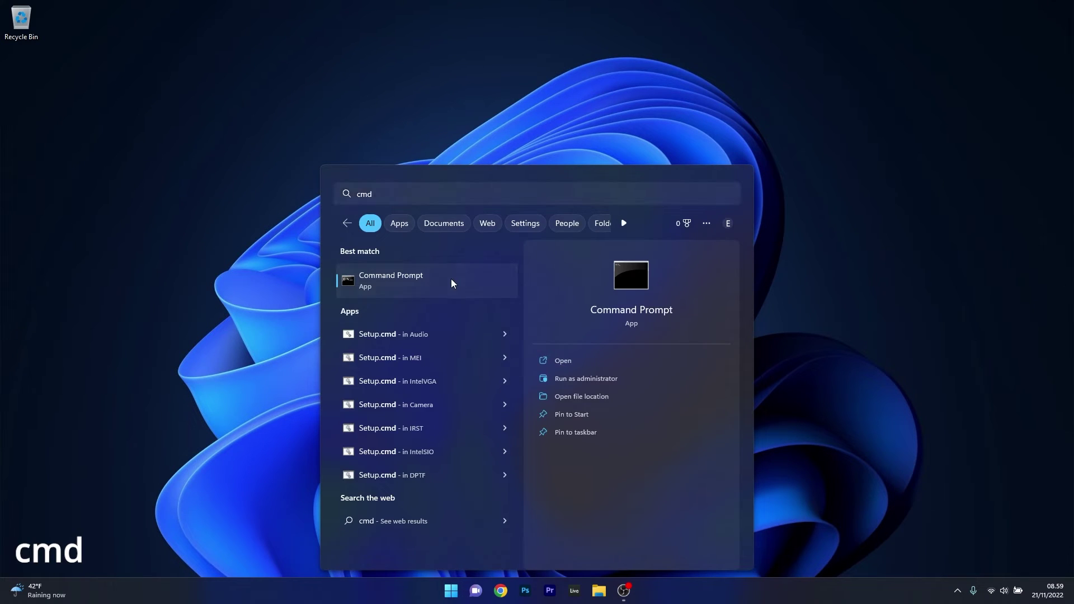
right_click(451, 278)
left_click(510, 296)
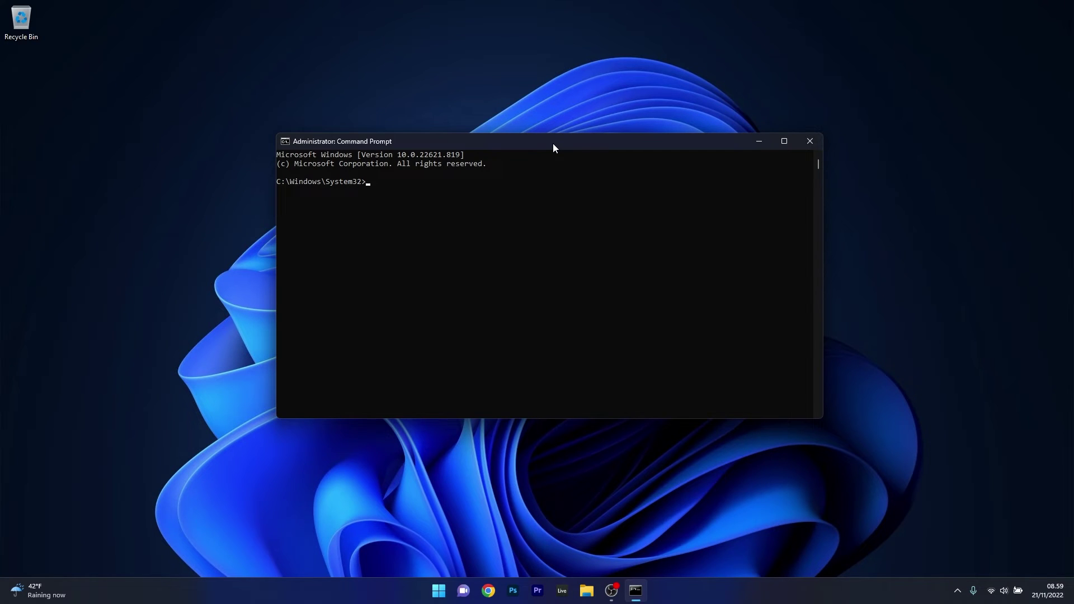
type("ipconfig /flushdns")
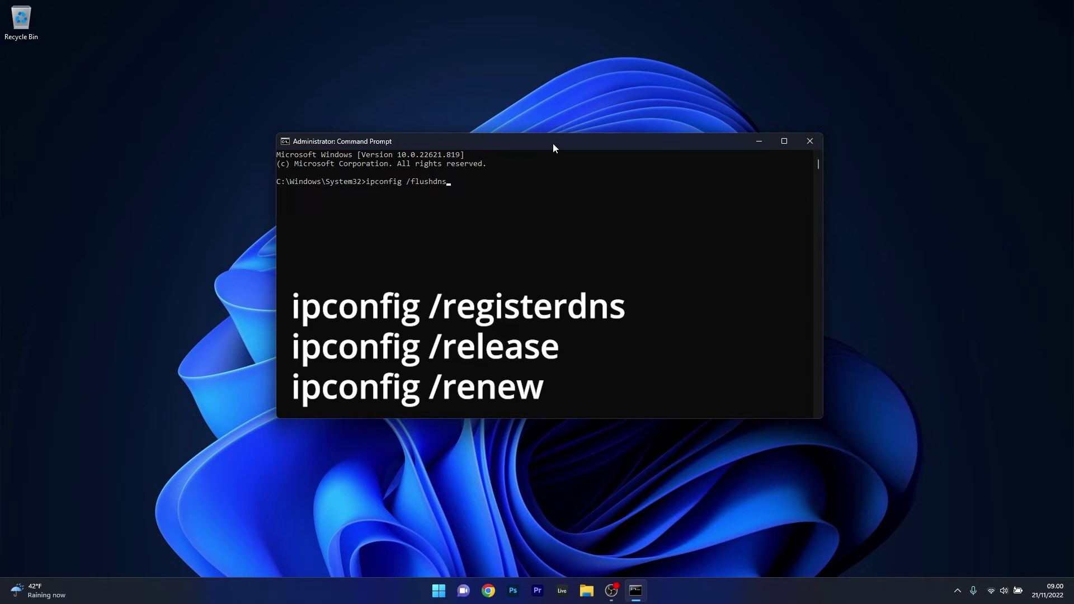
left_click(812, 142)
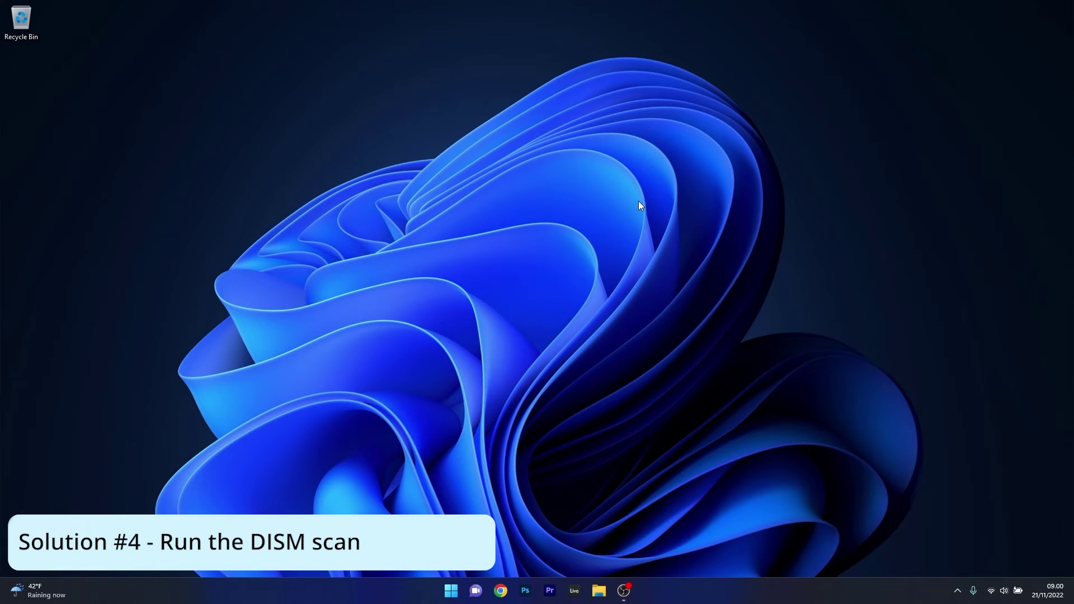
Run DISM.exe /Online /Cleanup-image /Restorehealth in an administrator Command Prompt, then close it.
left_click(451, 590)
type("cmd")
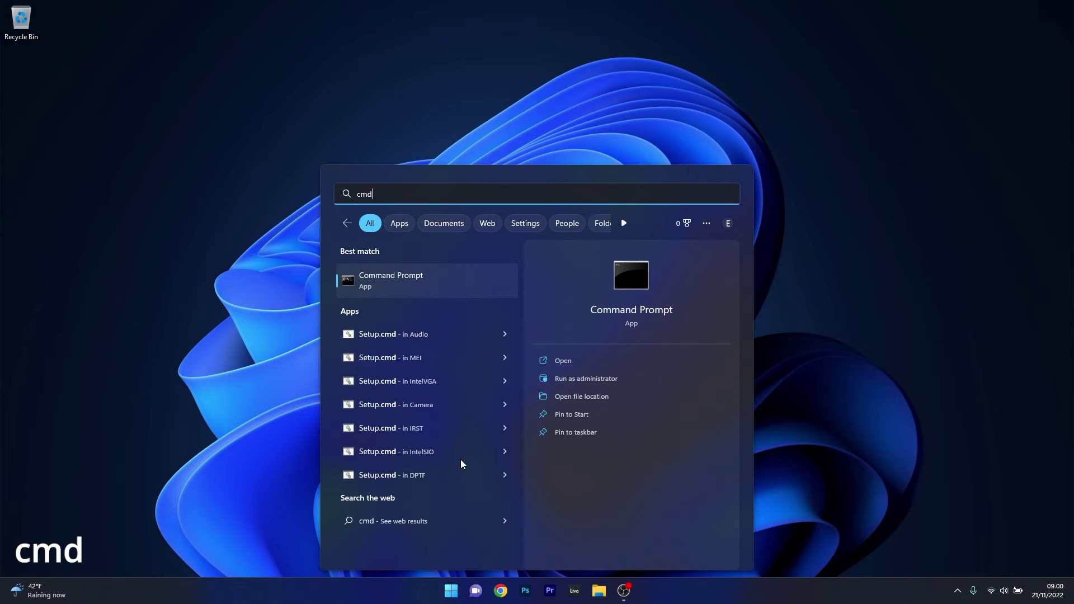
right_click(407, 283)
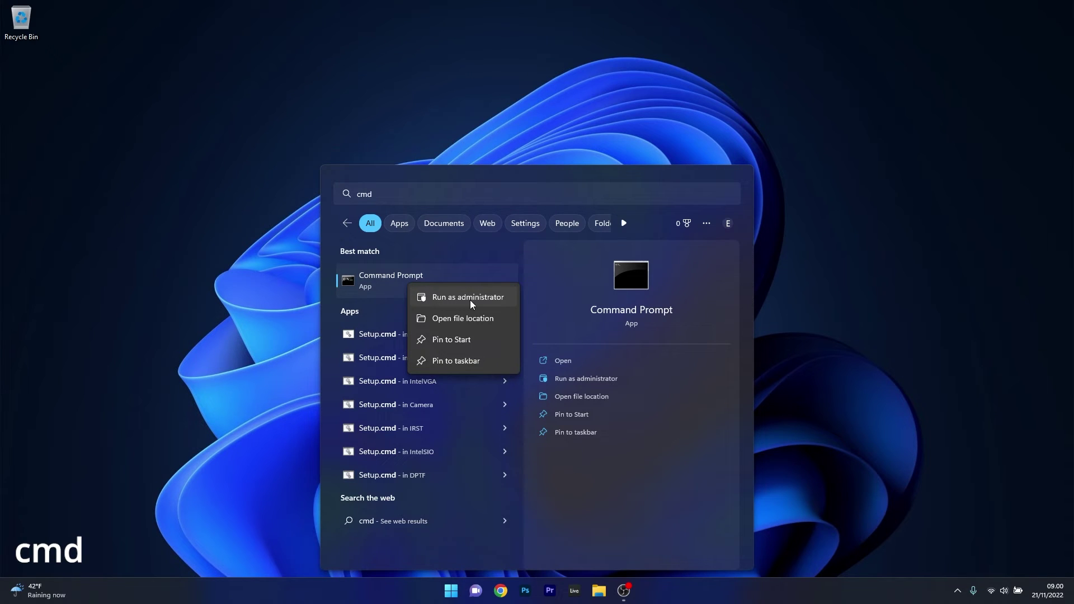
left_click(471, 300)
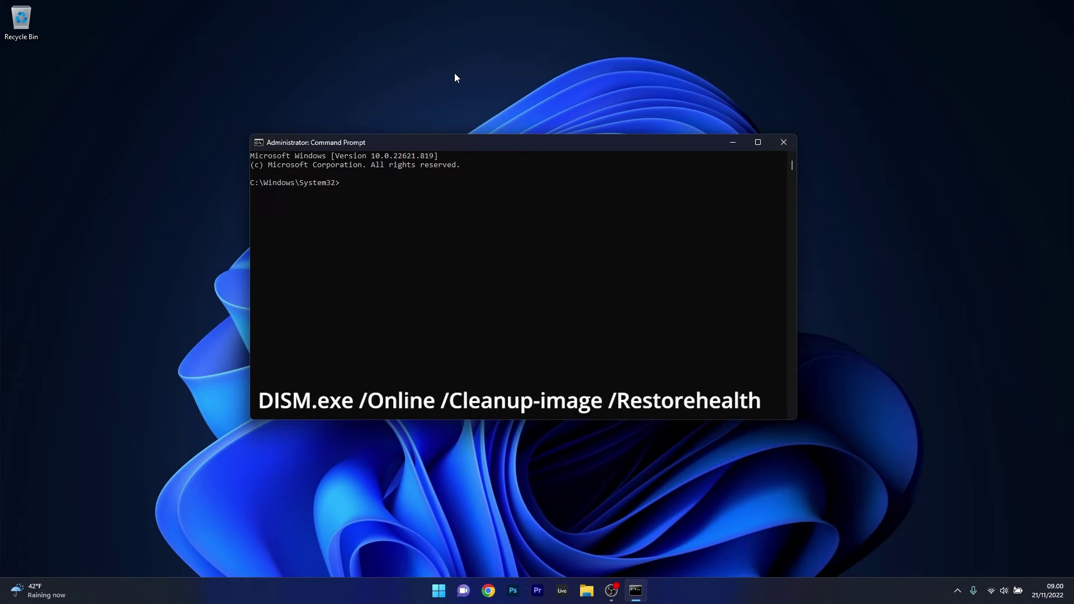
type("DISM.exe /Online /Cleanup-image /Restorehealth")
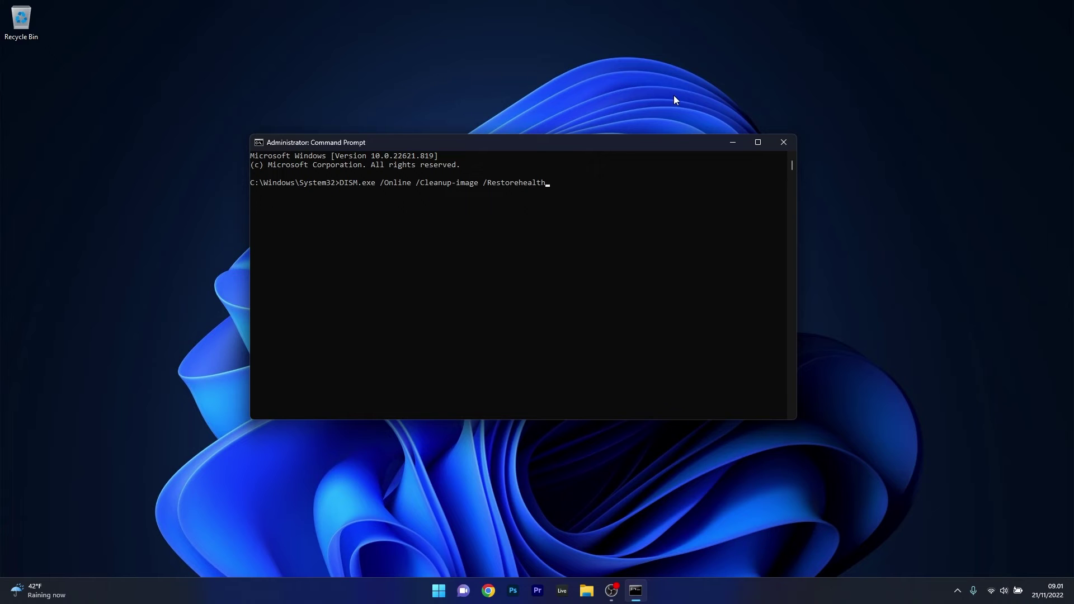
left_click(784, 143)
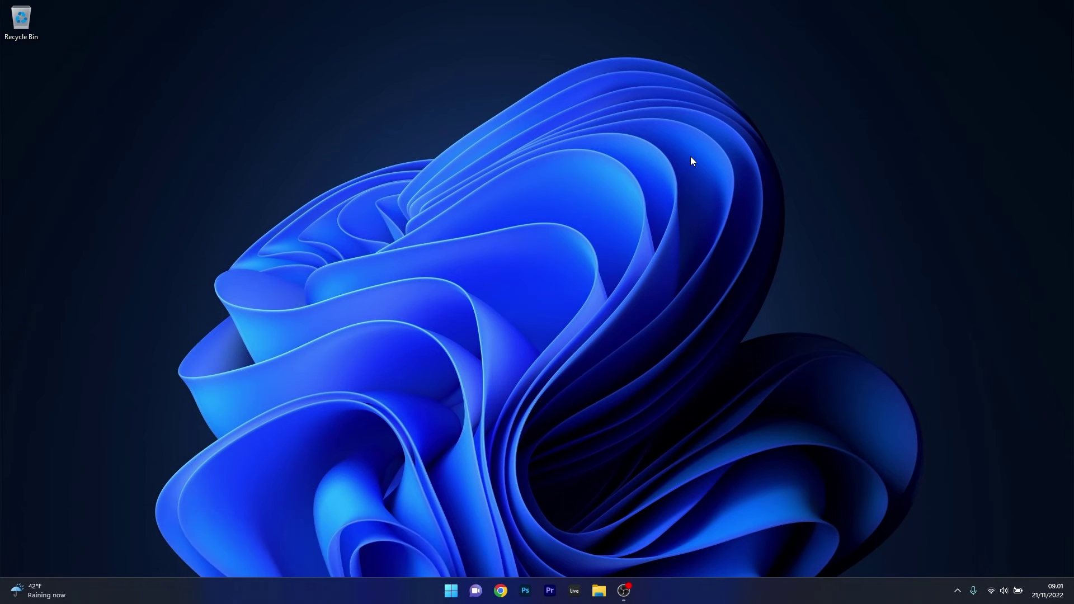
Launch Command Prompt as administrator and enter sfc /scannow.
left_click(451, 591)
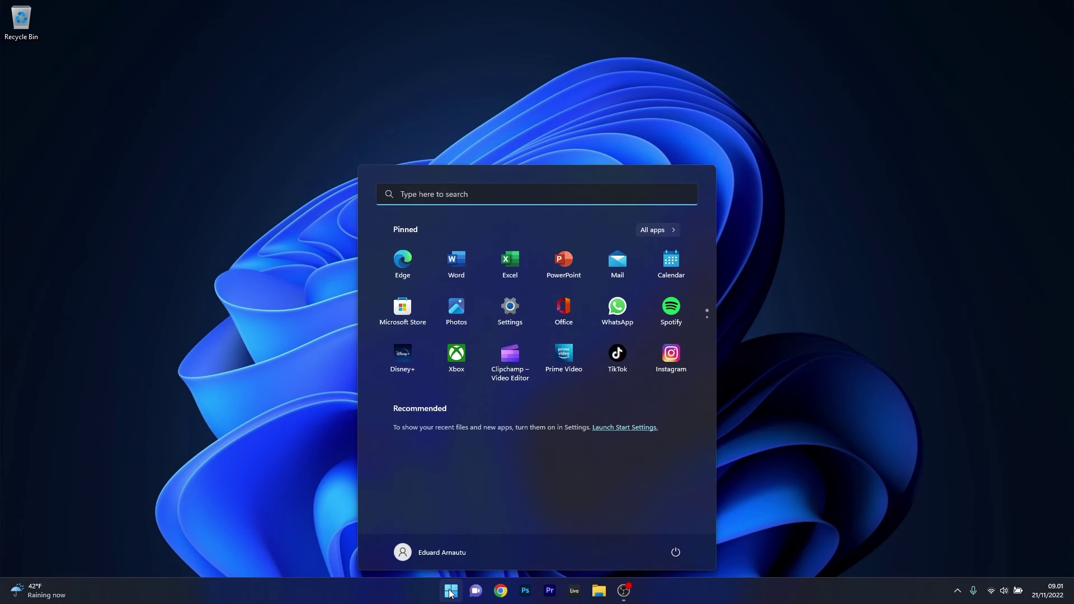
type("cmd")
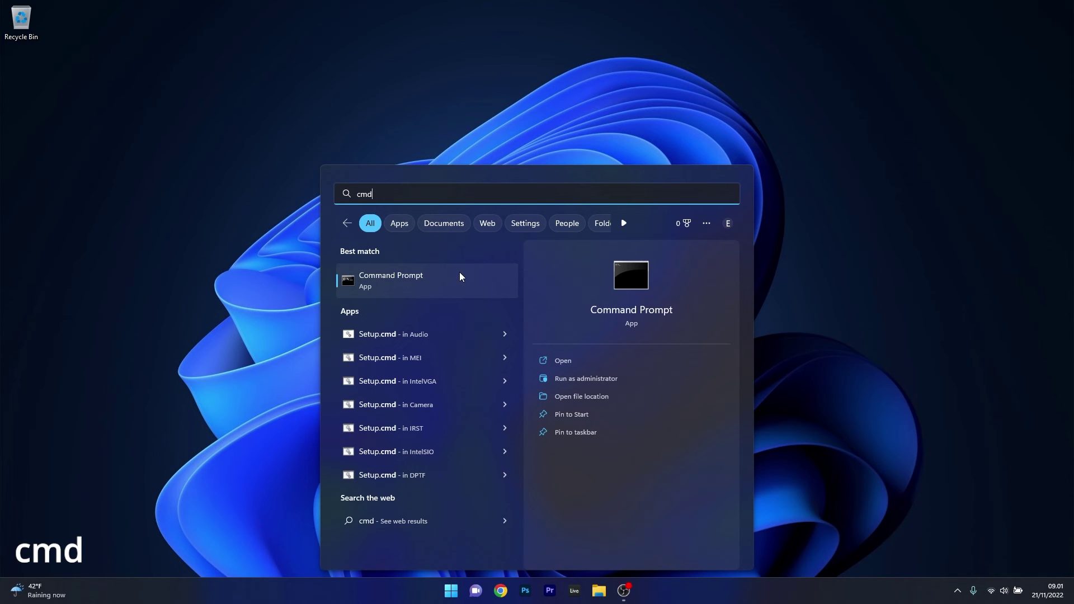
right_click(460, 276)
left_click(498, 286)
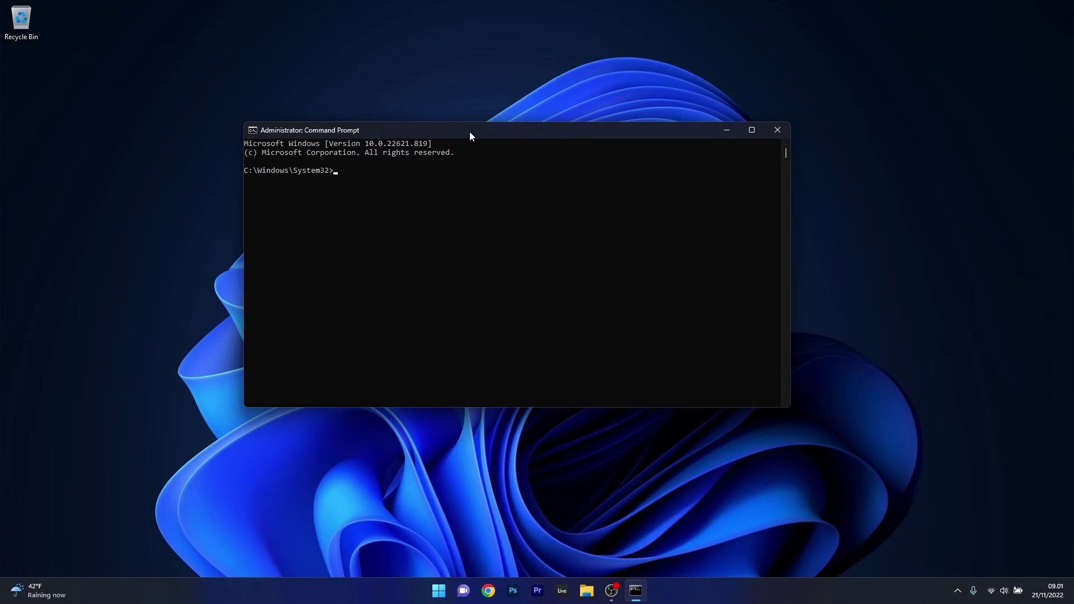
type("sfc /scannow")
Close Command Prompt, scroll Restoro's 2,988-issue summary, then view PC Profile and Crashed Programs.
left_click(775, 131)
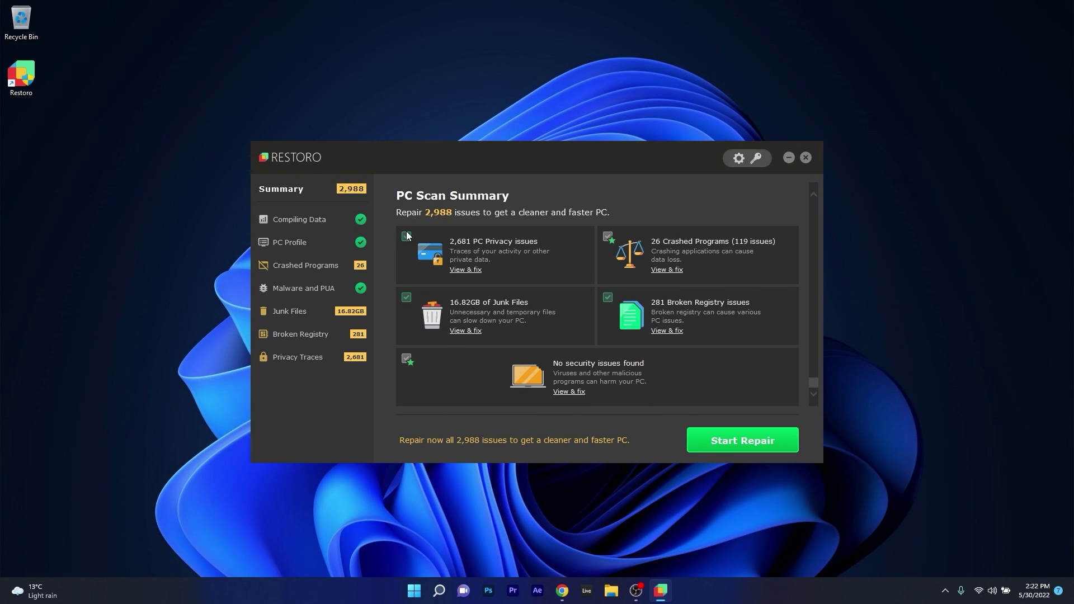
scroll(457, 380, "up", 2)
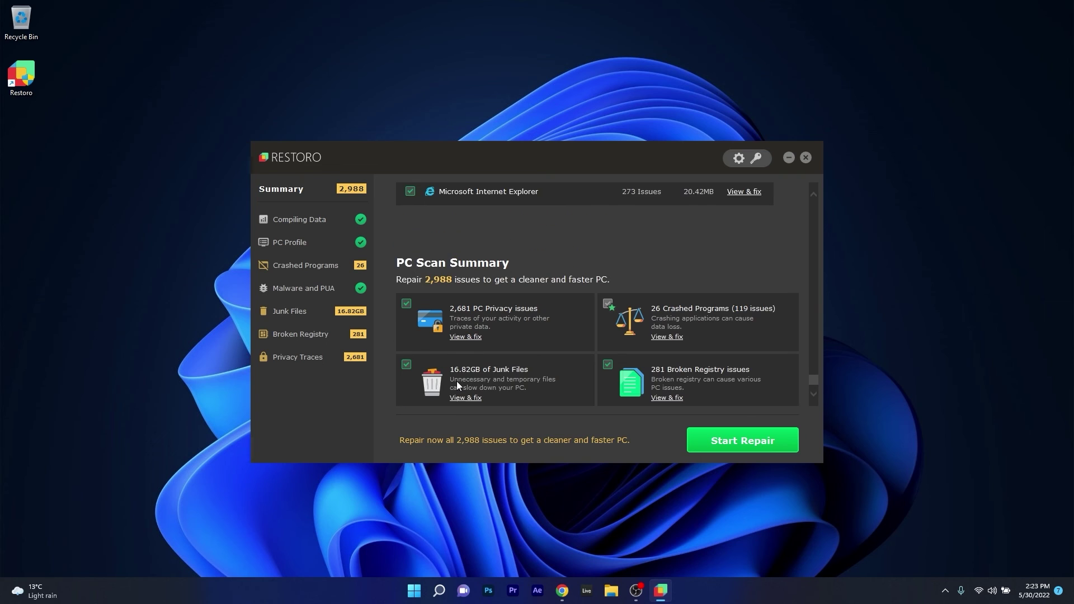
scroll(457, 381, "up", 2)
scroll(518, 365, "up", 2)
scroll(518, 364, "up", 1)
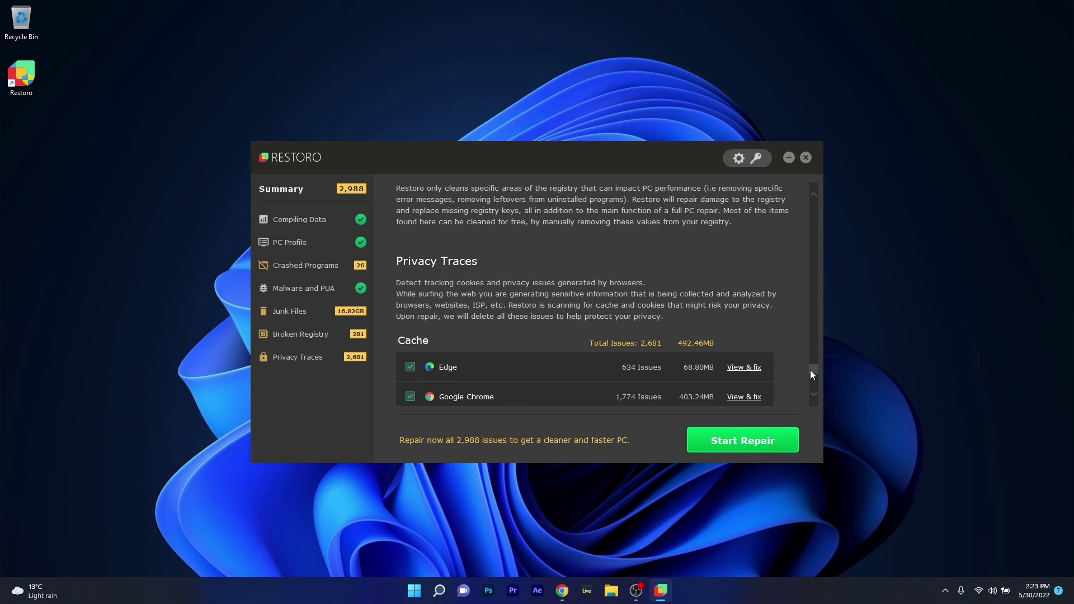
left_click_drag(810, 366, 815, 198)
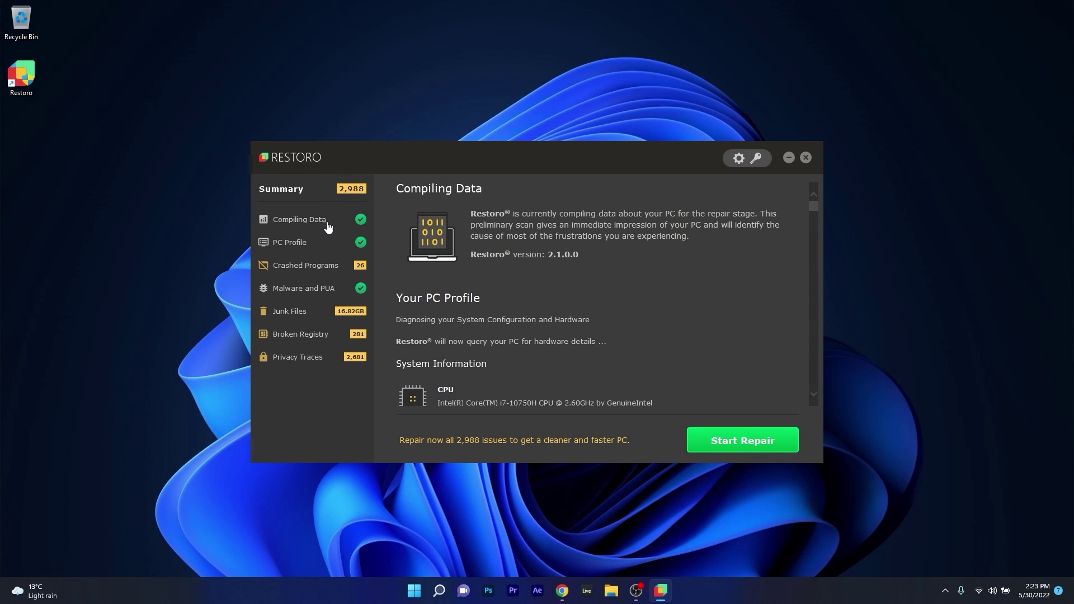
left_click(300, 241)
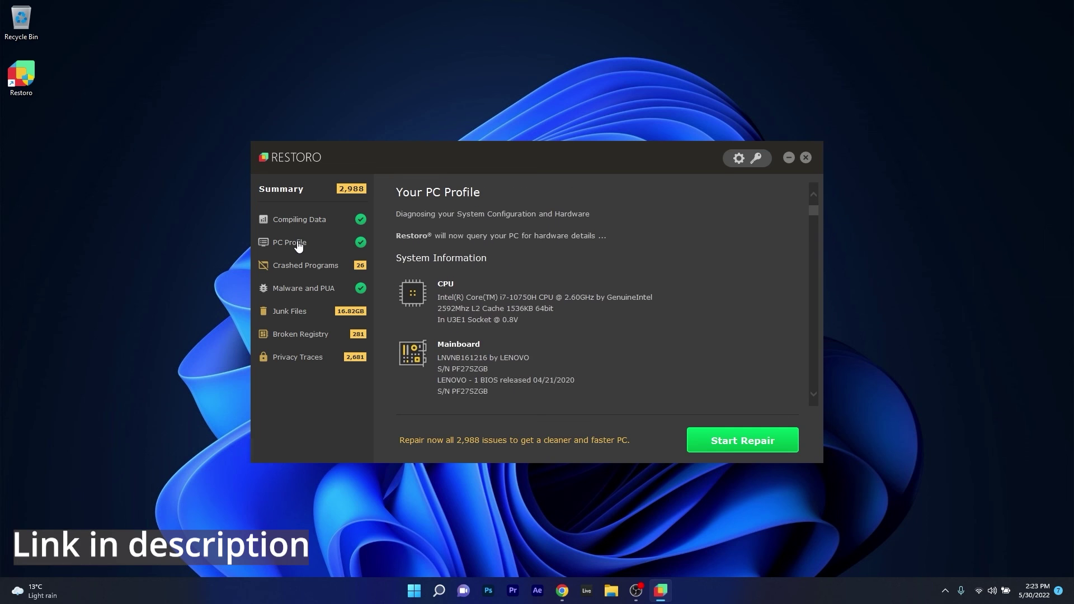
left_click(291, 272)
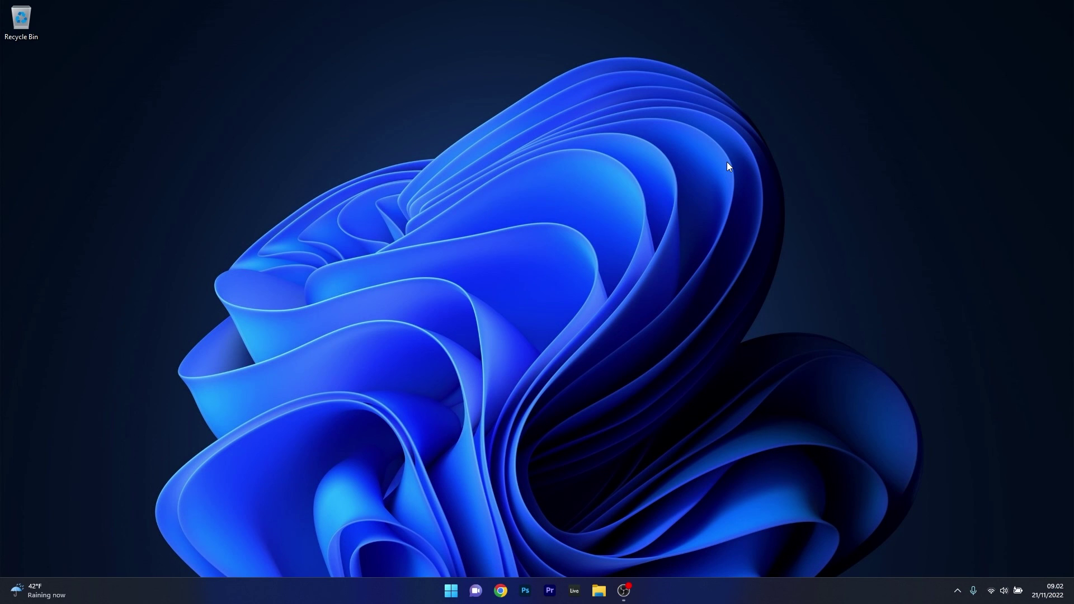